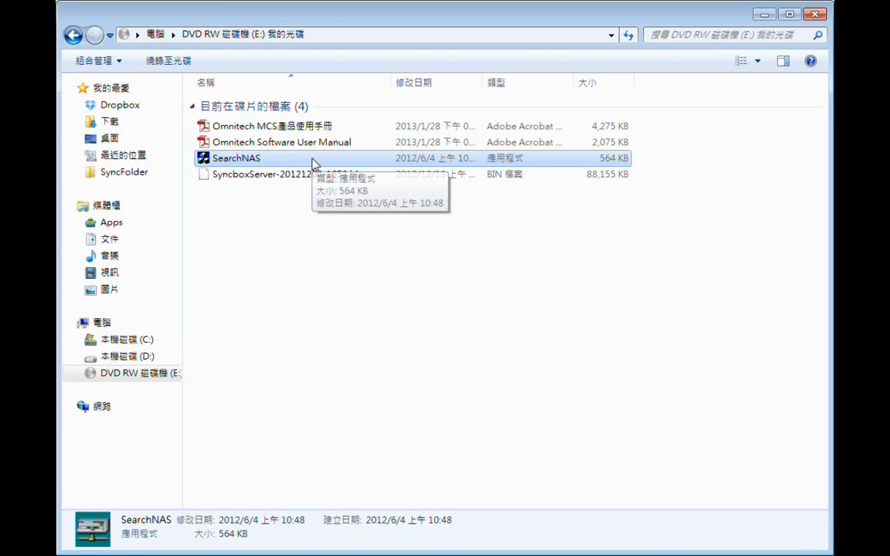
# Step: Launch SearchNAS from the DVD, search the network, and select OMNITECH-terry in the list
pyautogui.doubleClick(313, 162)
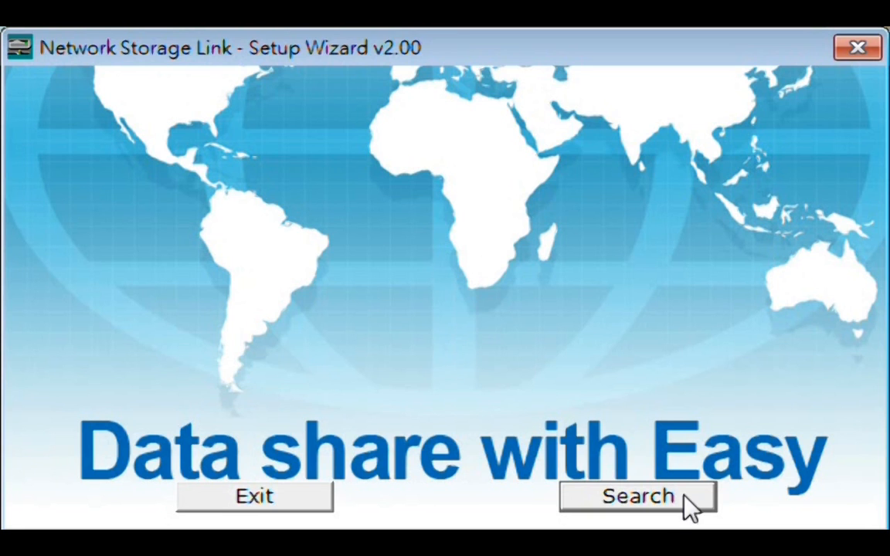
pyautogui.click(684, 498)
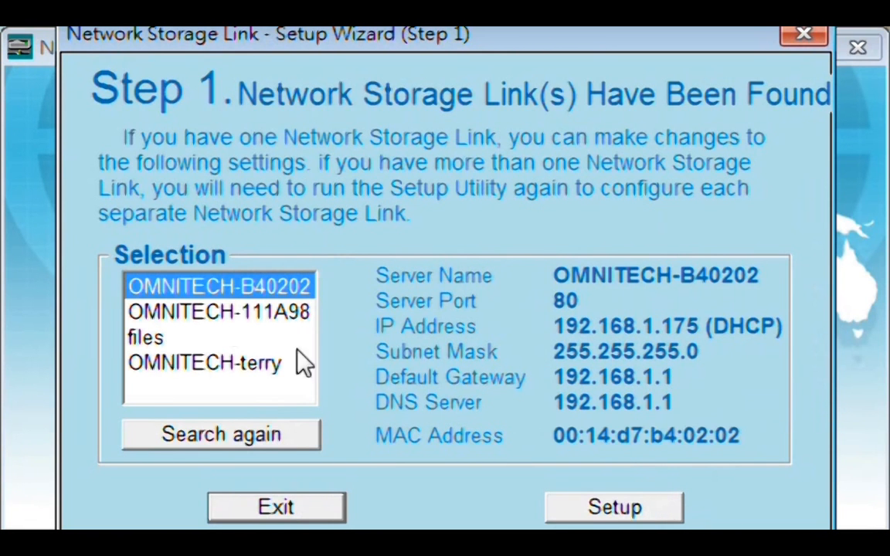
pyautogui.click(189, 368)
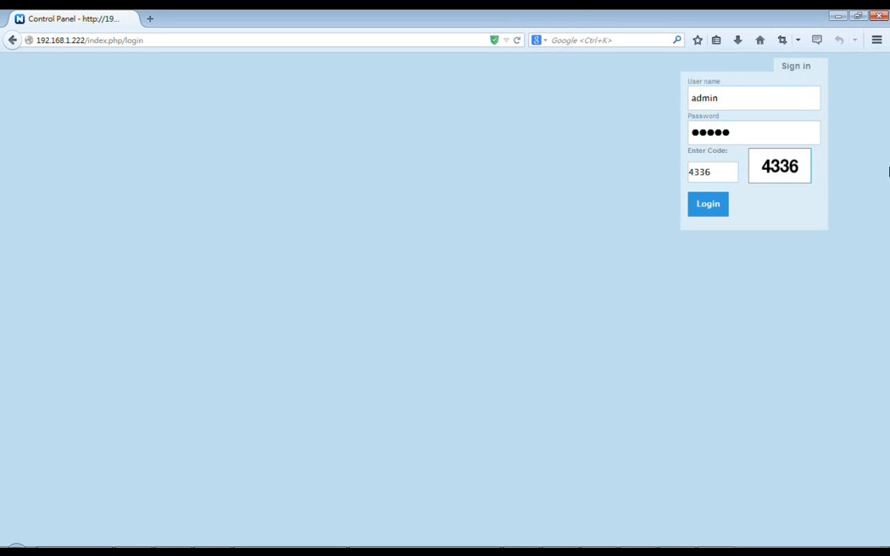
pyautogui.click(160, 43)
pyautogui.click(794, 100)
pyautogui.click(789, 132)
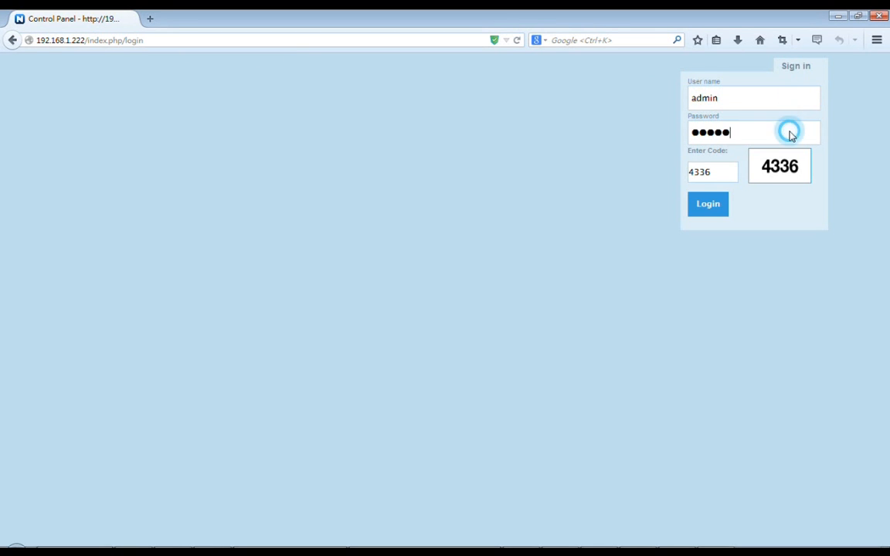
pyautogui.click(724, 181)
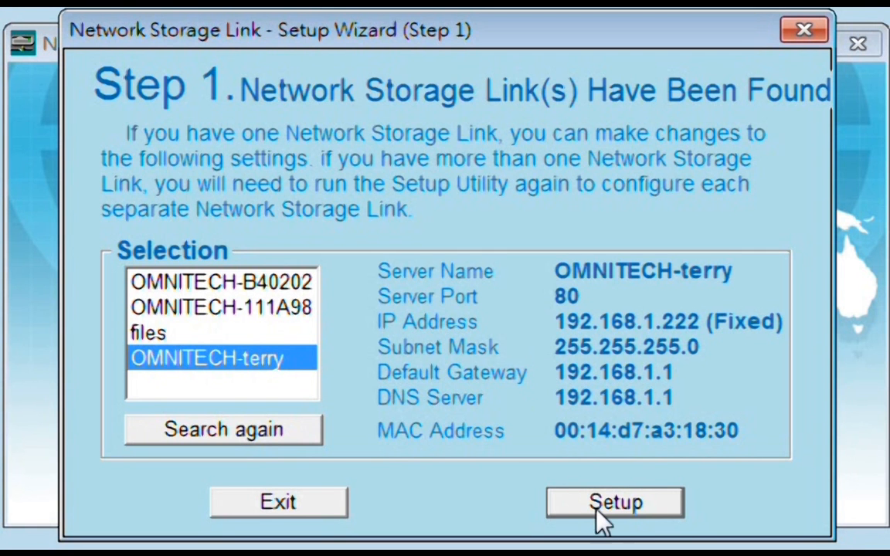
# Step: Start setup of OMNITECH-terry and authorise it with the current admin password
pyautogui.click(601, 521)
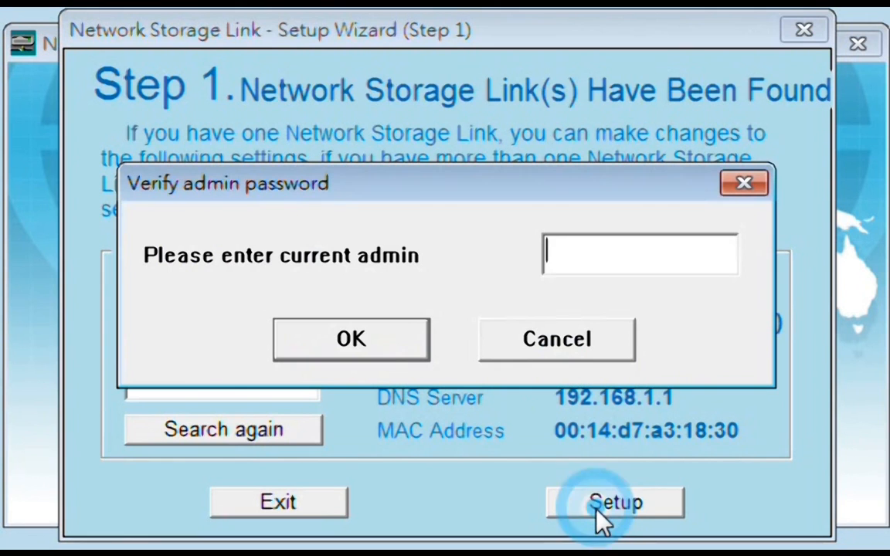
pyautogui.write('*****')
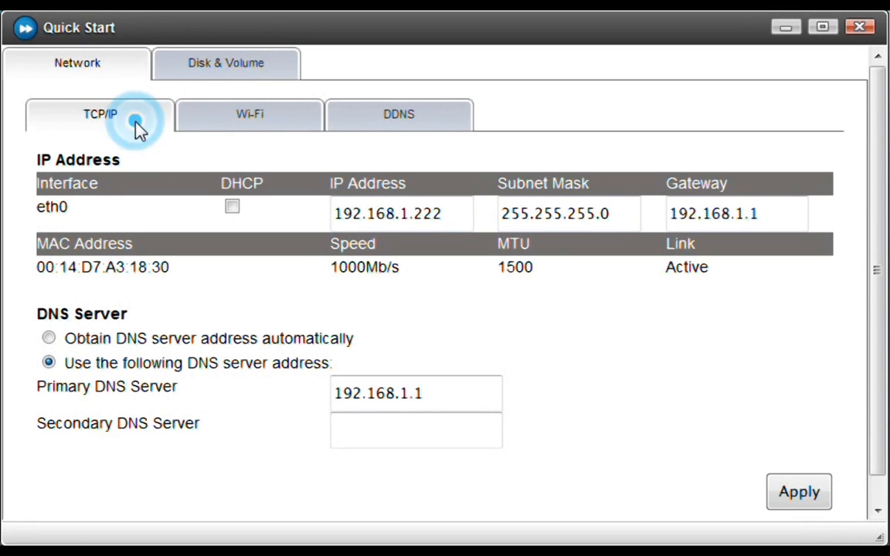
# Step: Switch eth0 to DHCP and obtain DNS server addresses automatically
pyautogui.click(232, 208)
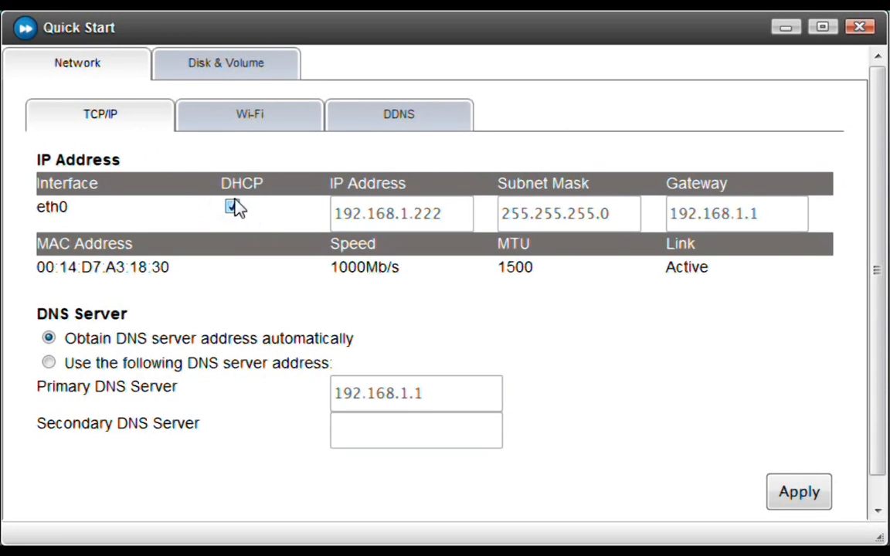
pyautogui.click(78, 340)
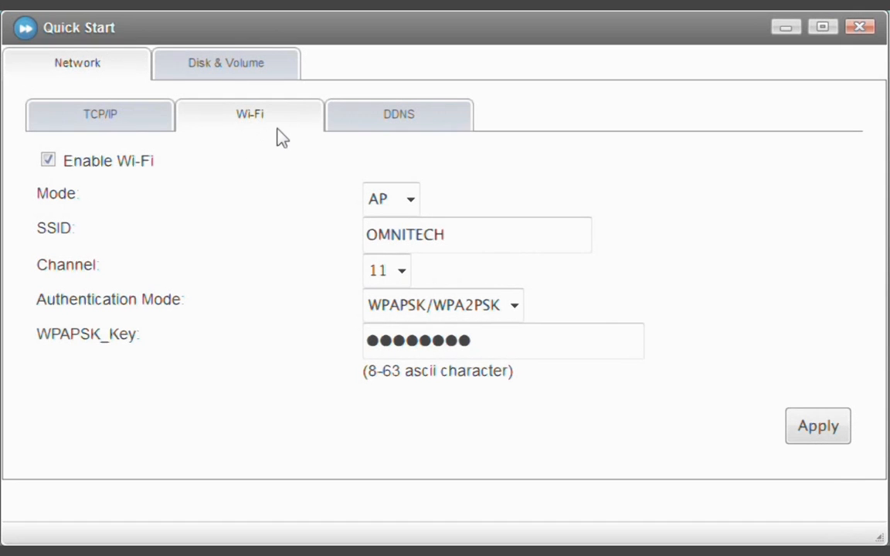
# Step: Set the Wi-Fi mode to STA and edit the SSID and WPAPSK_Key values
pyautogui.click(278, 125)
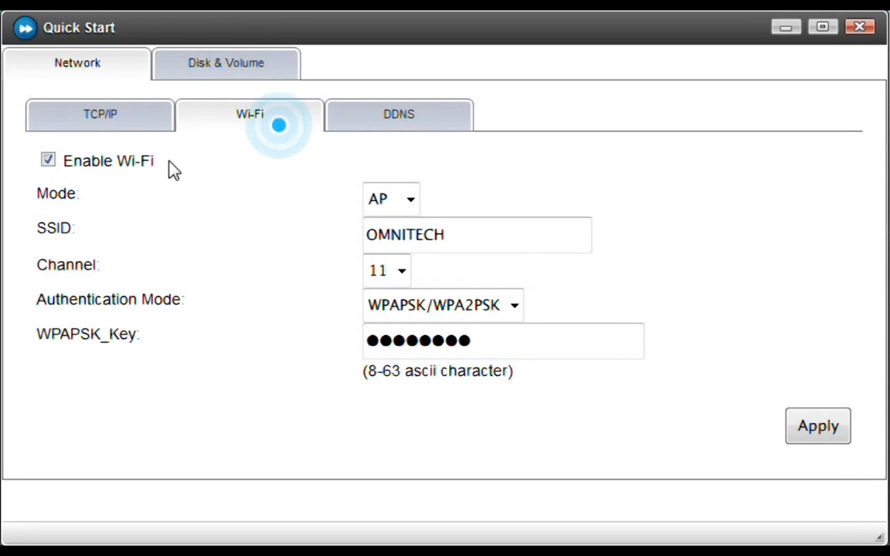
pyautogui.click(412, 202)
pyautogui.click(411, 201)
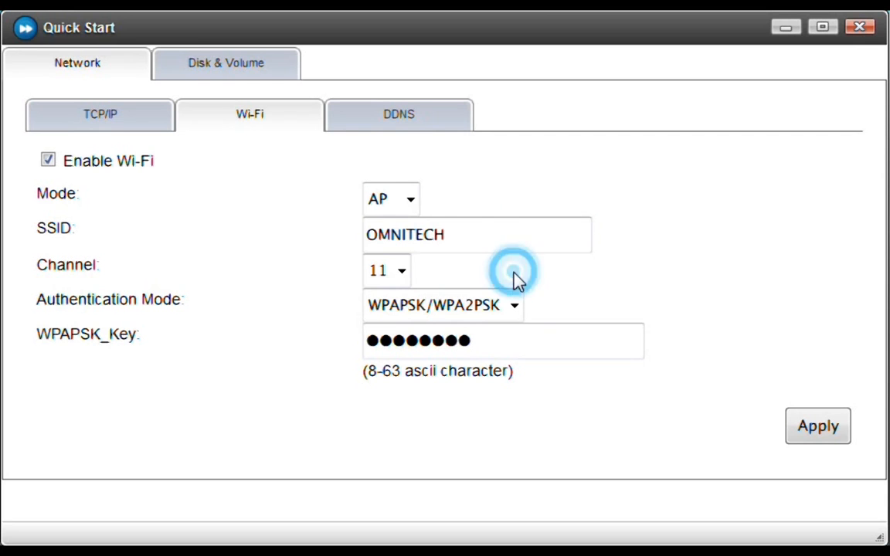
pyautogui.click(412, 201)
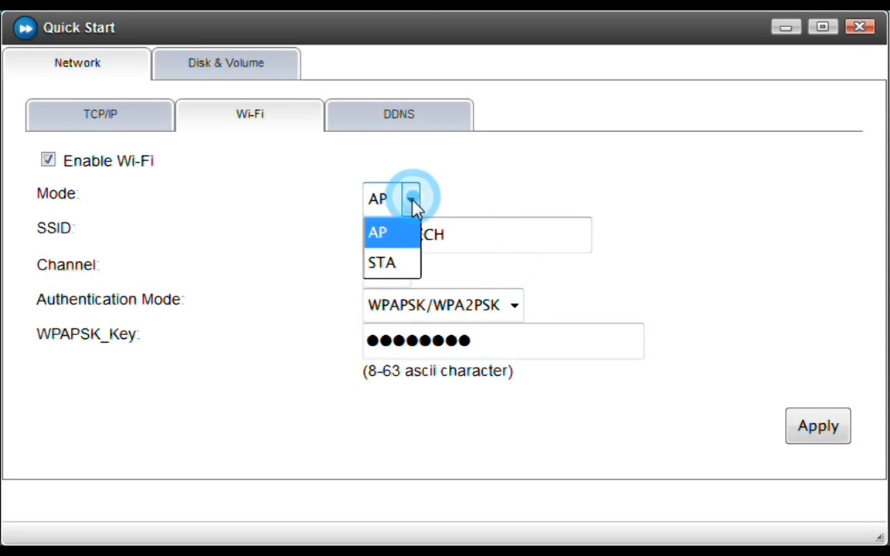
pyautogui.click(397, 266)
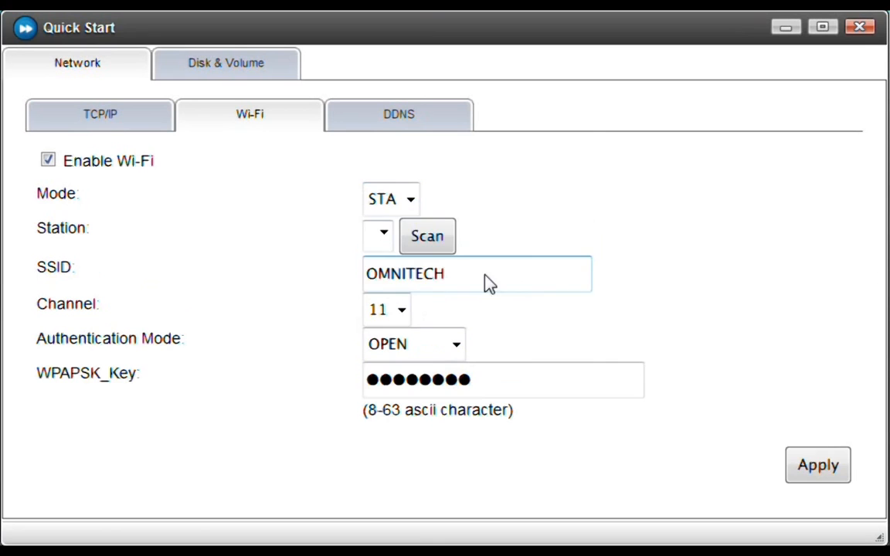
pyautogui.click(412, 201)
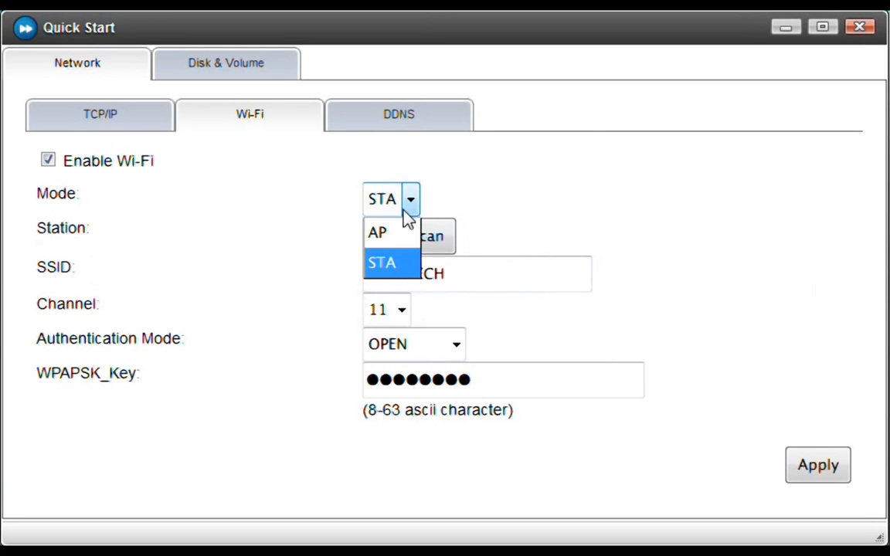
pyautogui.click(389, 264)
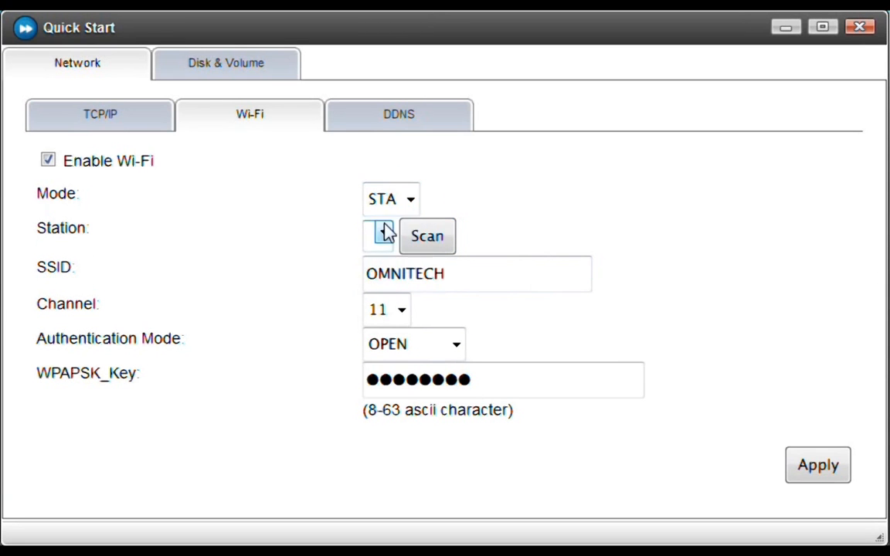
pyautogui.click(492, 291)
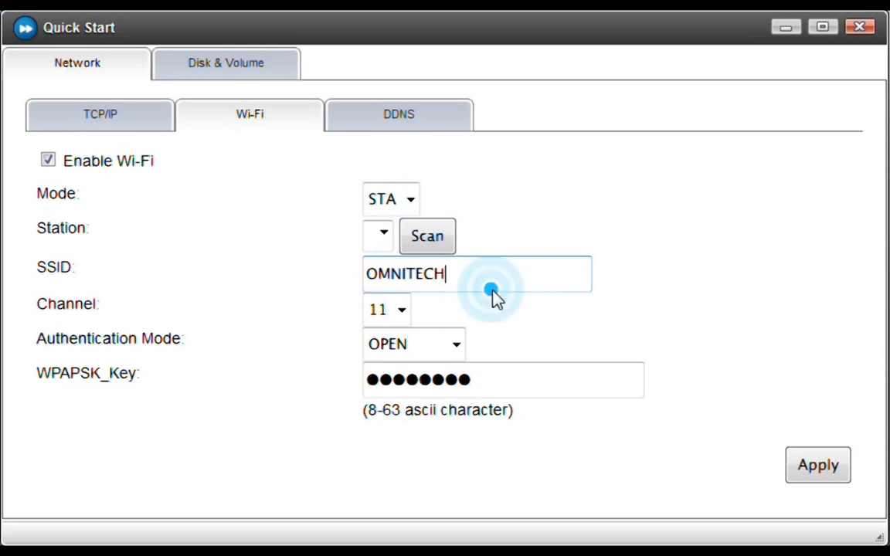
pyautogui.click(541, 392)
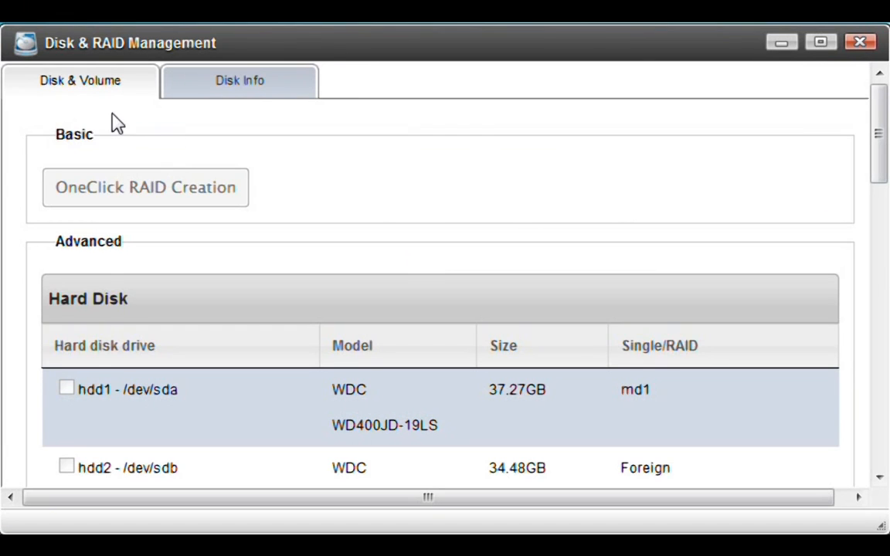
# Step: Scroll the Disk & RAID Management page to review the degraded RAID1 volume /dev/md1
pyautogui.click(115, 124)
pyautogui.scroll(-5, 739, 301)
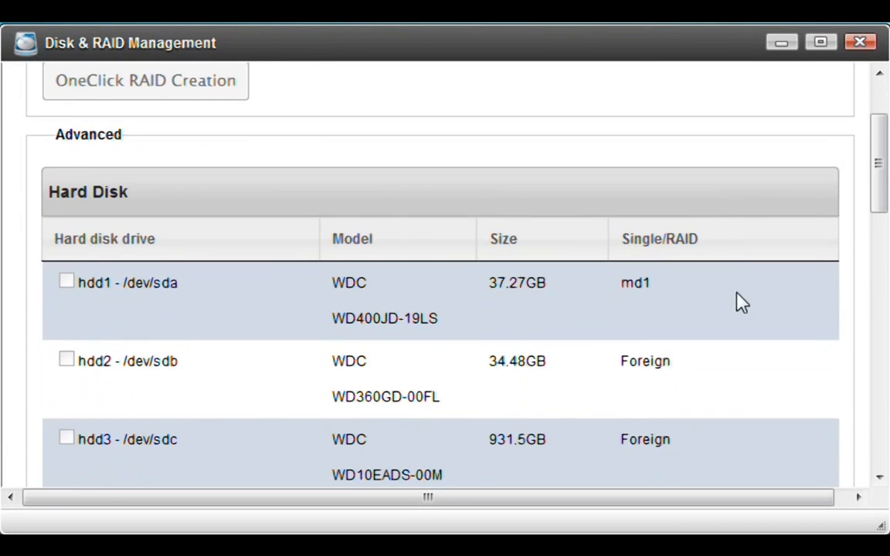
pyautogui.scroll(-3, 739, 302)
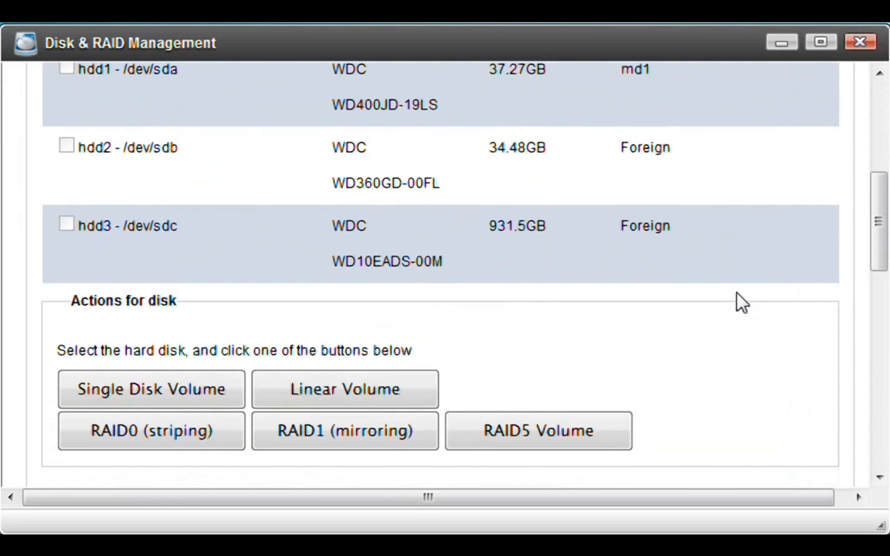
pyautogui.scroll(-3, 739, 301)
pyautogui.scroll(-5, 739, 301)
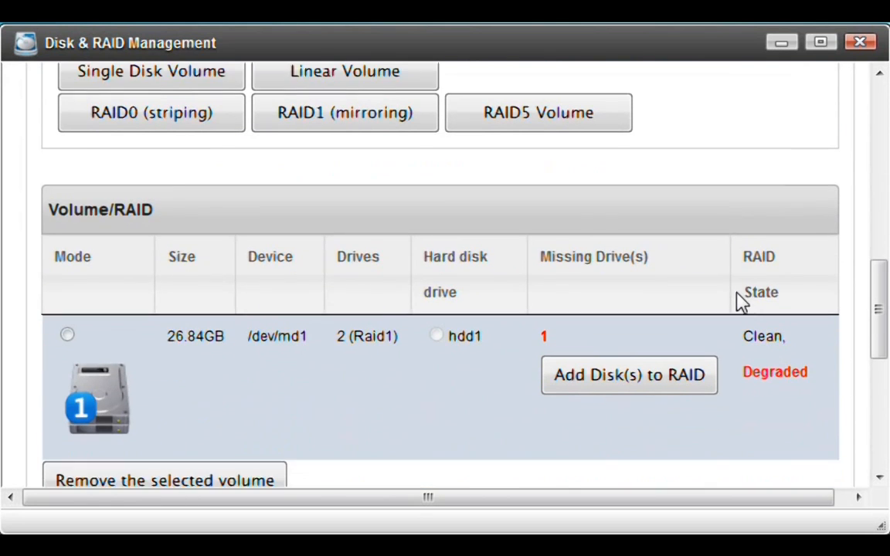
pyautogui.scroll(-1, 739, 302)
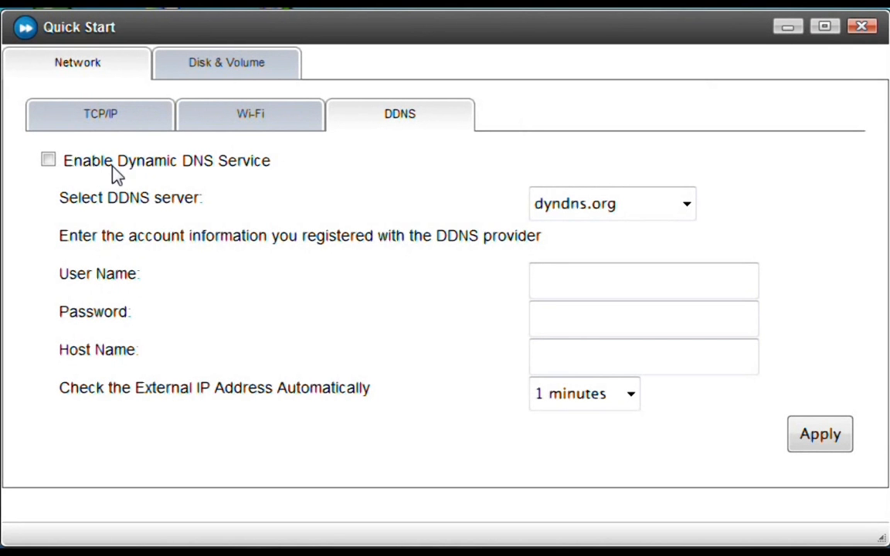
pyautogui.click(48, 162)
pyautogui.click(685, 206)
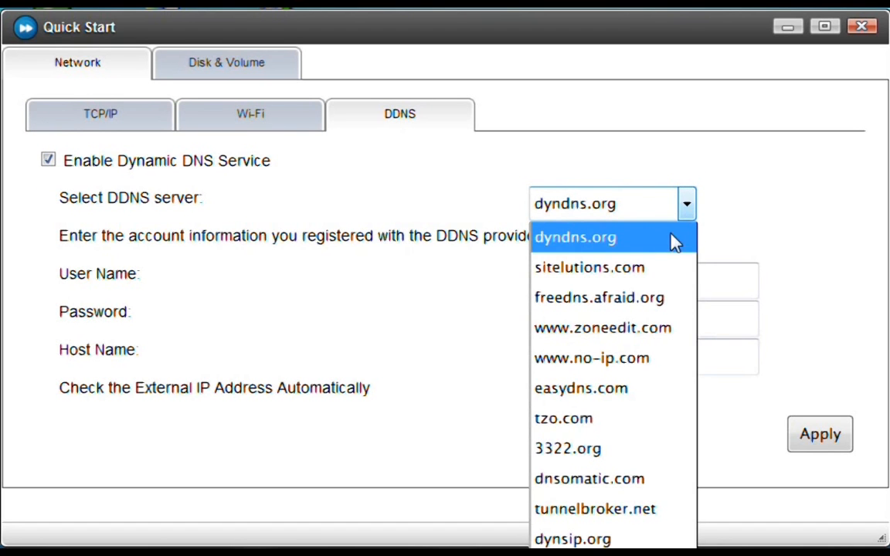
pyautogui.click(647, 366)
# Step: Enter the DDNS account e-mail and password, and host name demo-omni.ddns.net
pyautogui.click(629, 284)
pyautogui.press('Tab')
pyautogui.write('*********')
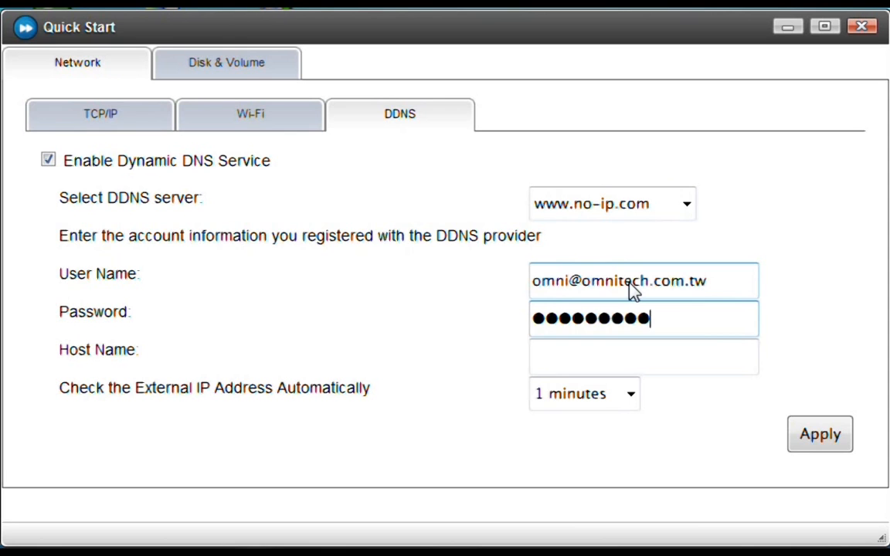
pyautogui.press('Tab')
pyautogui.write('demo-omni.ddns.net')
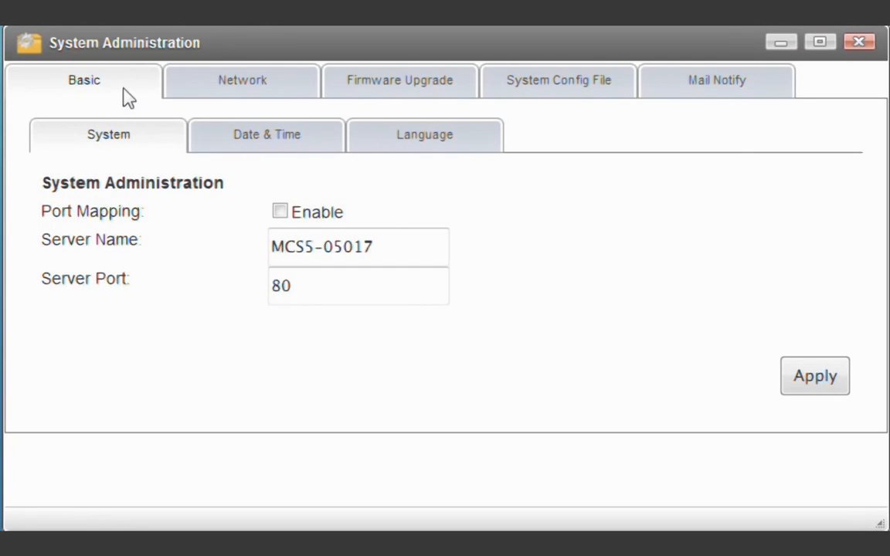
# Step: In Basic > System, rename the server to OMNITECH_3
pyautogui.click(123, 87)
pyautogui.click(143, 145)
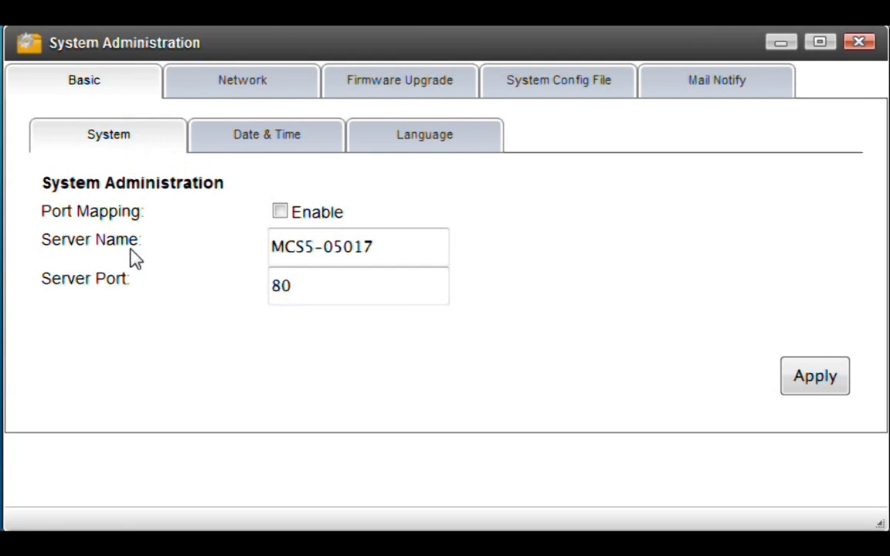
pyautogui.click(324, 257)
pyautogui.click(403, 255)
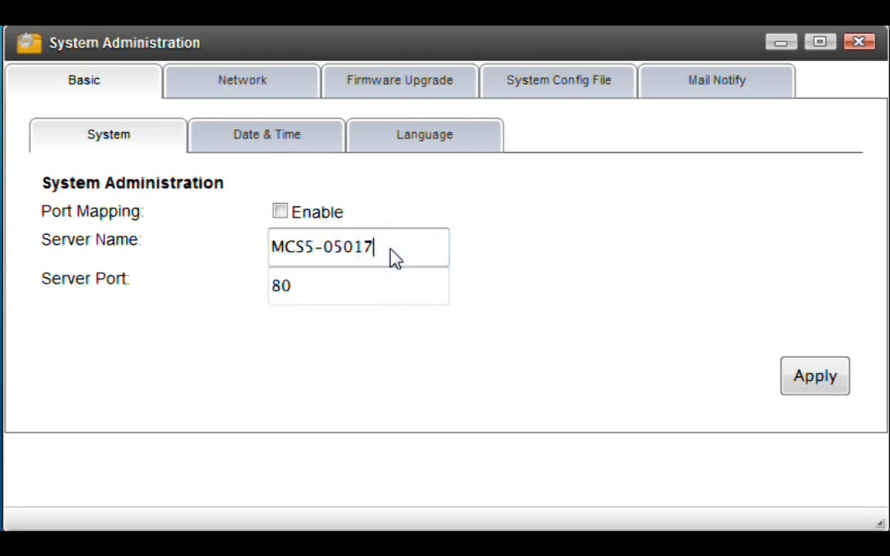
pyautogui.press('BackSpace')
pyautogui.press('BackSpace')
pyautogui.press('BackSpace')
pyautogui.press('BackSpace')
pyautogui.press('BackSpace')
pyautogui.press('BackSpace')
pyautogui.press('BackSpace')
pyautogui.press('BackSpace')
pyautogui.press('BackSpace')
pyautogui.press('BackSpace')
pyautogui.write('OMNITEC')
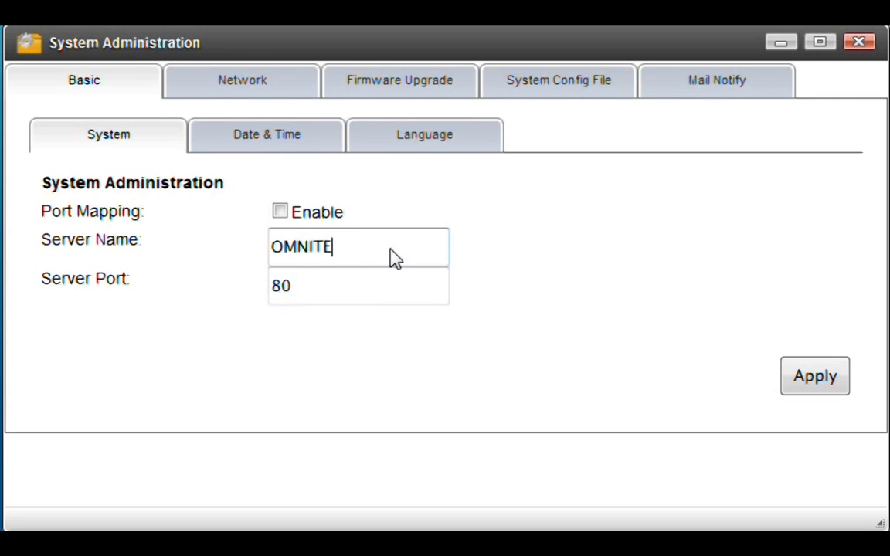
pyautogui.write('H_3')
# Step: Change the server port from 80 to 8080 and enable port mapping
pyautogui.click(298, 297)
pyautogui.click(321, 296)
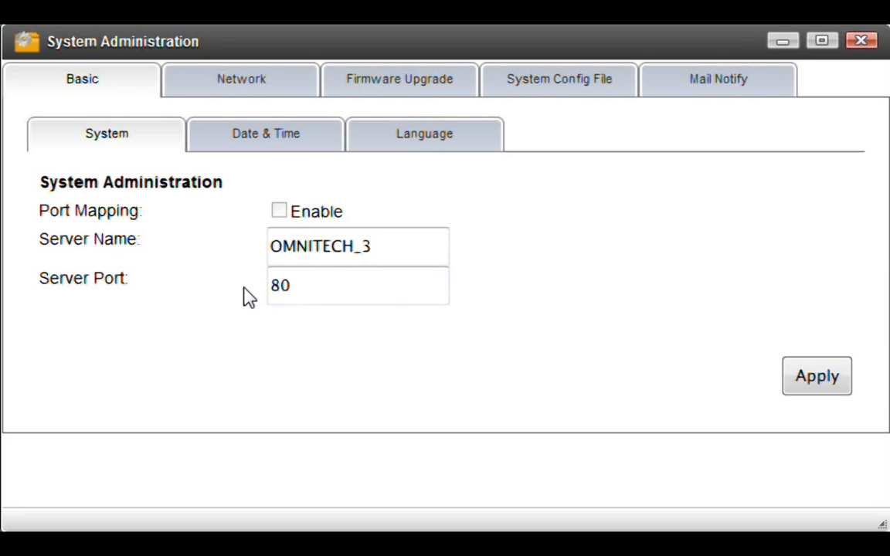
pyautogui.press('BackSpace')
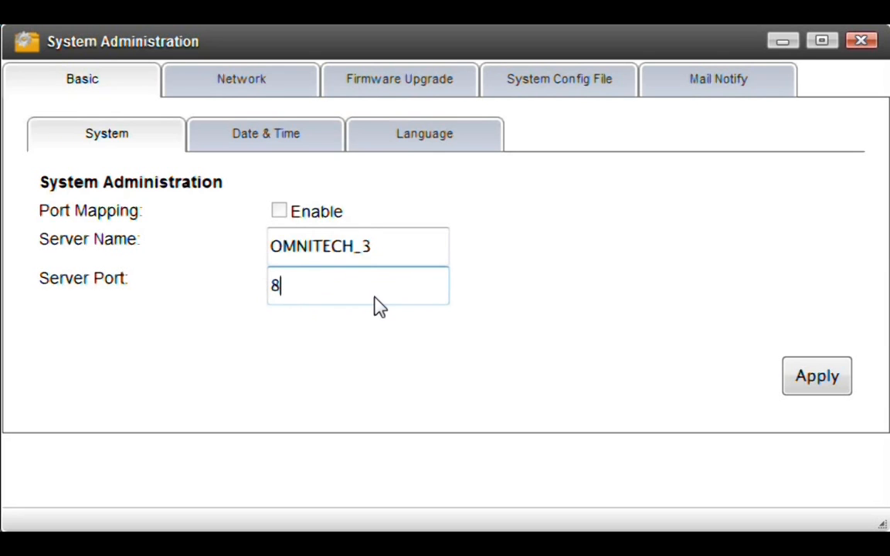
pyautogui.press('BackSpace')
pyautogui.write('8080')
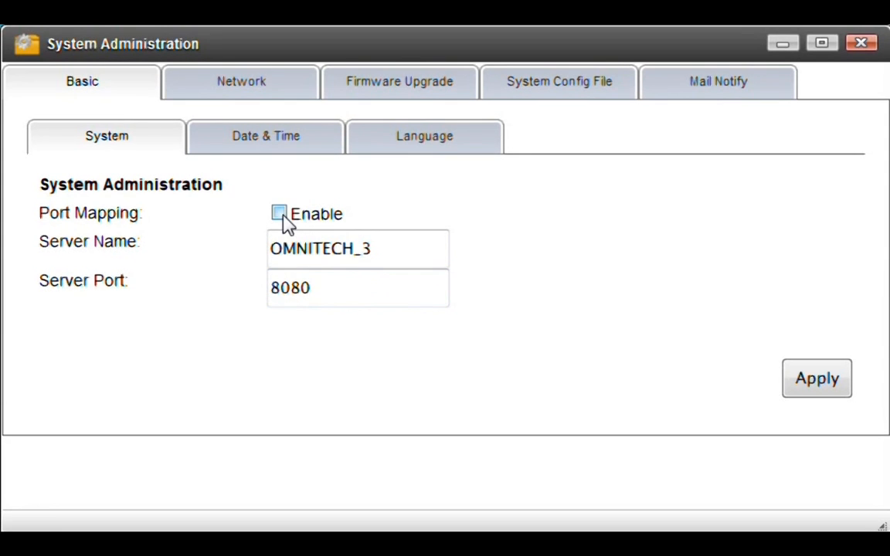
pyautogui.click(281, 217)
# Step: Apply the new server name and port settings on the System page
pyautogui.click(857, 386)
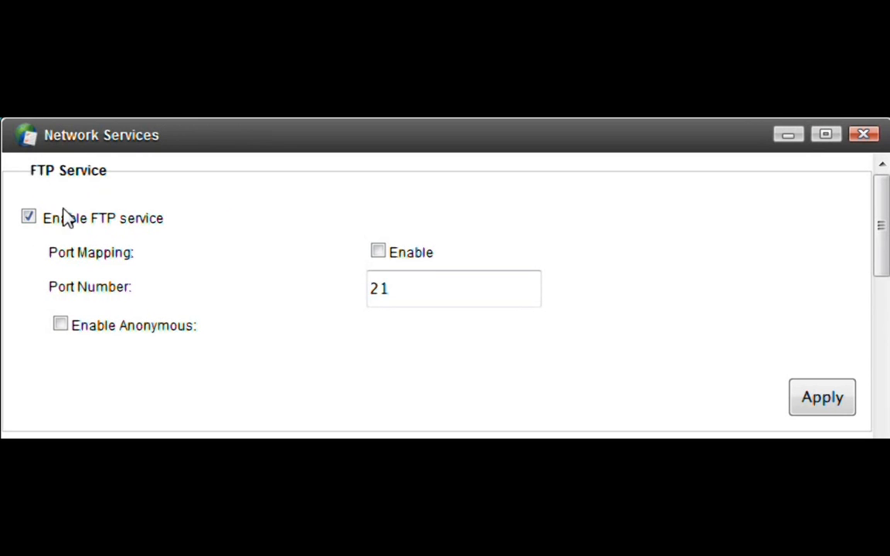
# Step: Enable the FTP and SSH services, each with port mapping turned on
pyautogui.click(30, 217)
pyautogui.click(31, 217)
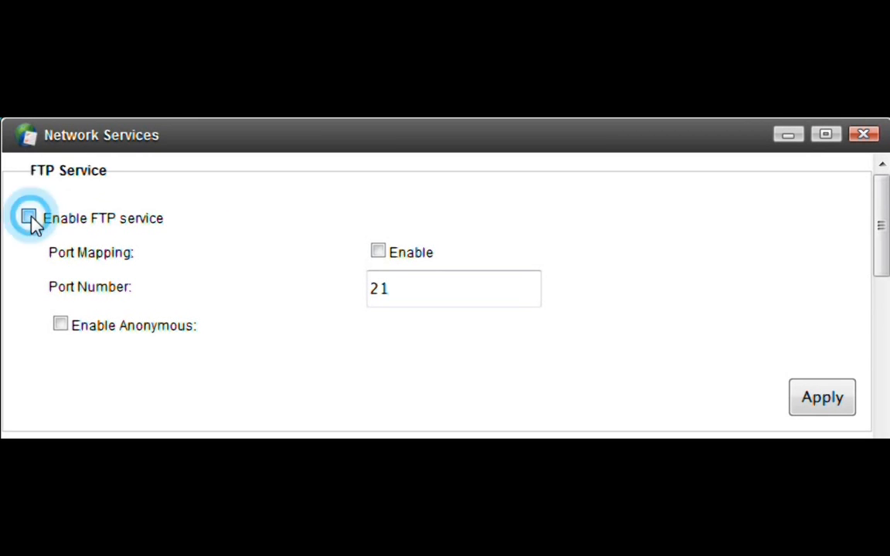
pyautogui.click(377, 251)
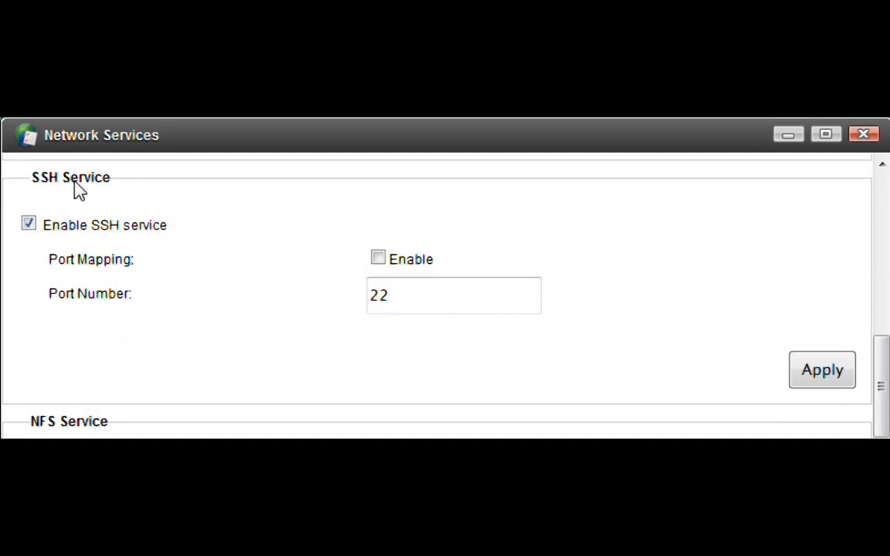
pyautogui.click(29, 231)
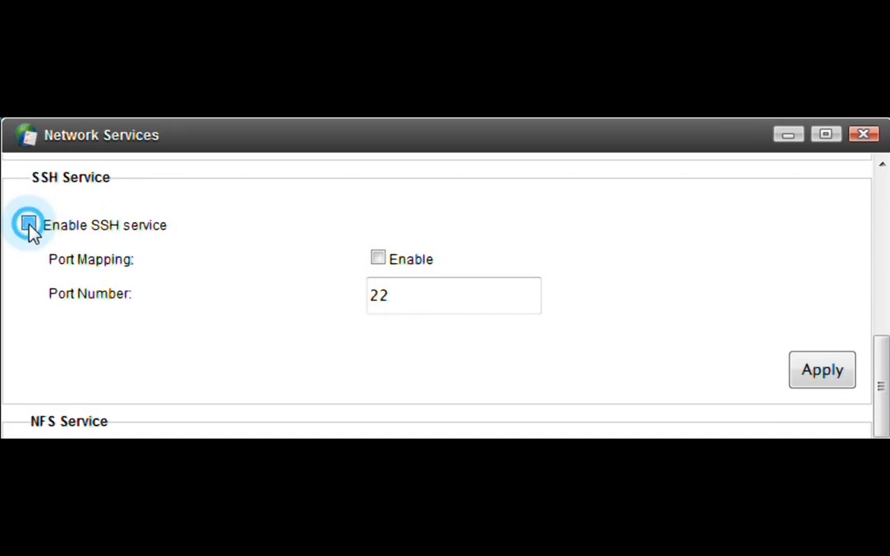
pyautogui.click(377, 259)
# Step: Adjust NFS, enable Cloud Printing port mapping on port 9100, and edit the AFP name
pyautogui.scroll(-2, 60, 289)
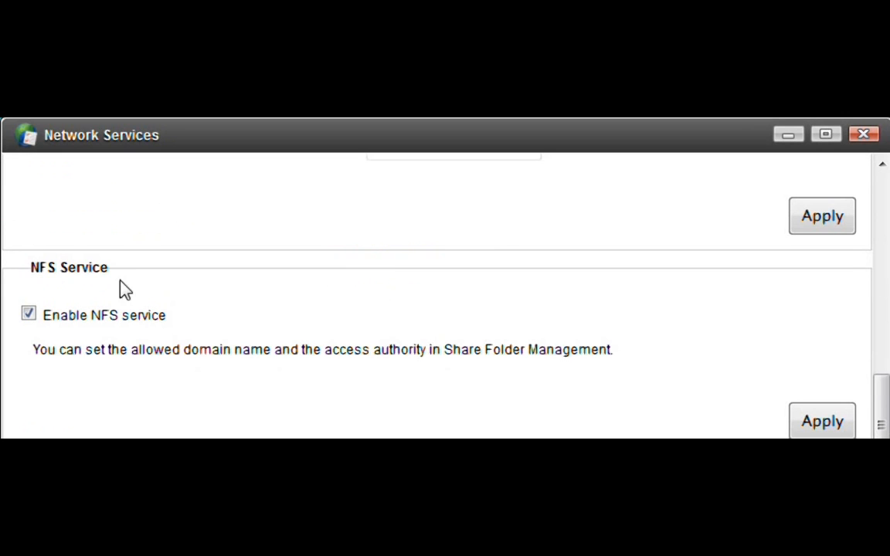
pyautogui.click(29, 315)
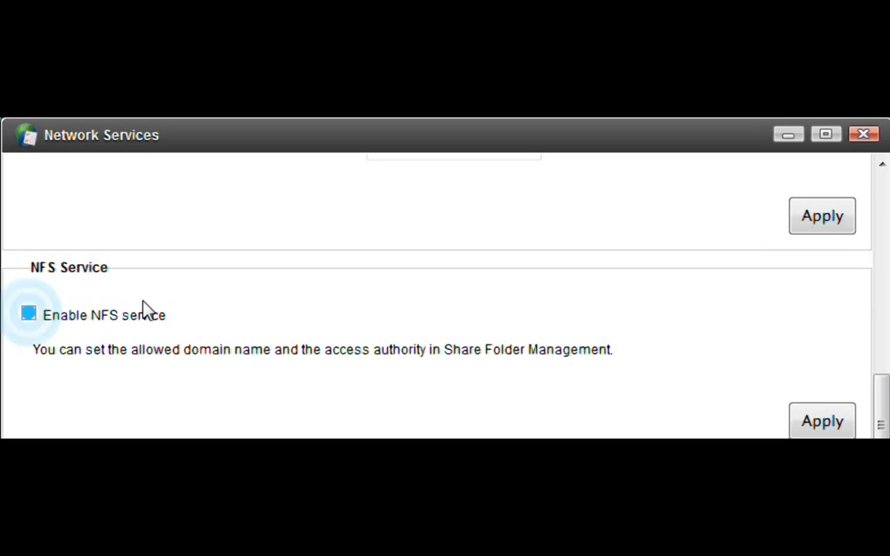
pyautogui.click(865, 408)
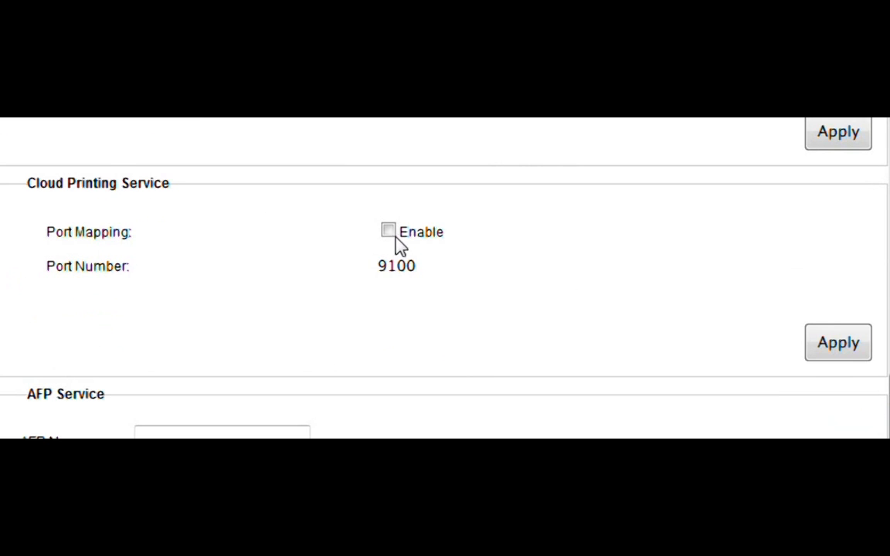
pyautogui.click(389, 232)
pyautogui.click(881, 324)
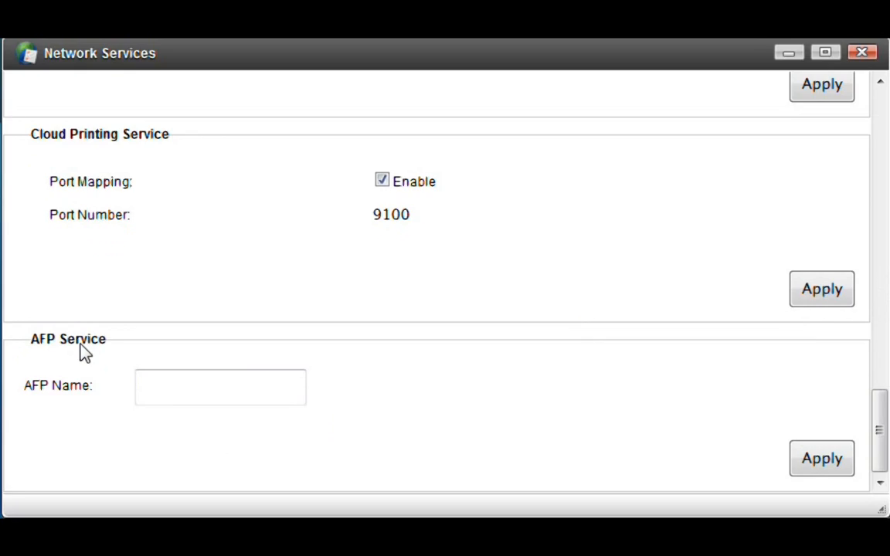
pyautogui.click(208, 388)
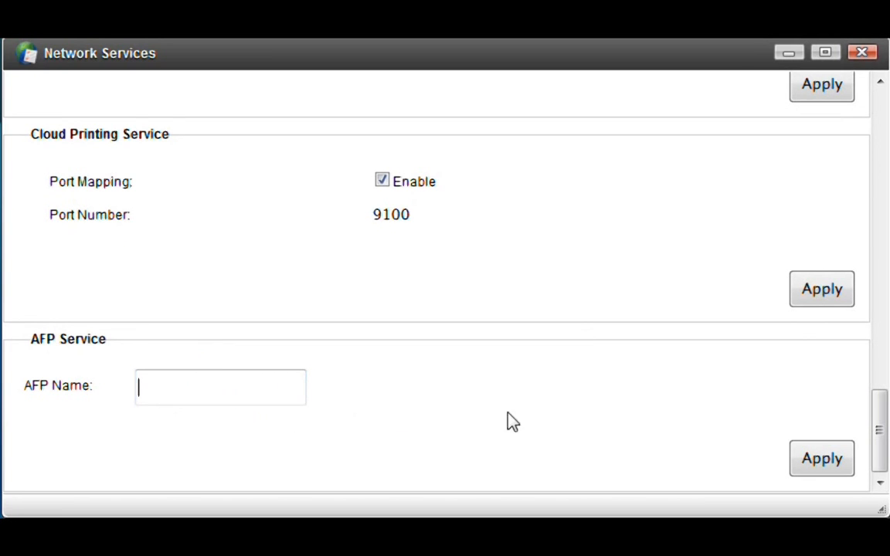